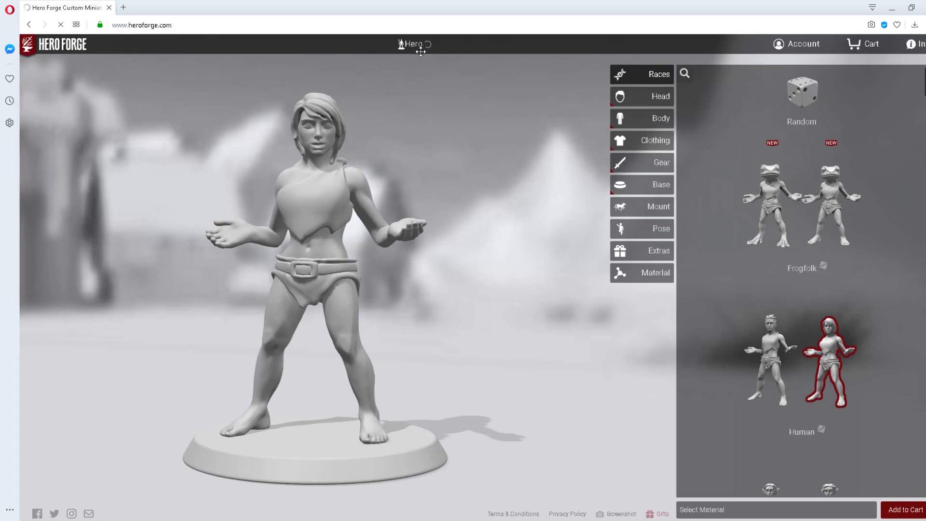
# Step: Start a new custom character and give it the male Anthro-Feline race
pyautogui.click(418, 45)
pyautogui.click(404, 66)
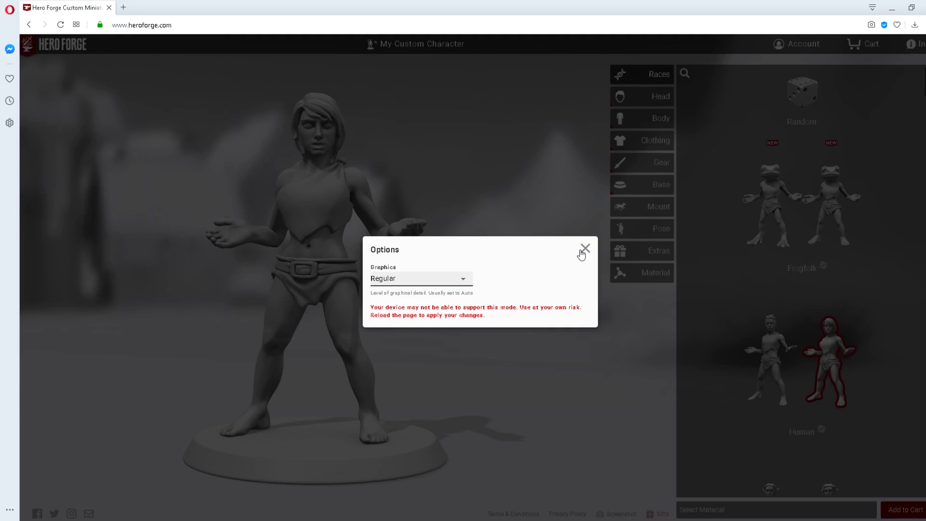
pyautogui.click(585, 249)
pyautogui.scroll(-5, 781, 290)
pyautogui.click(766, 341)
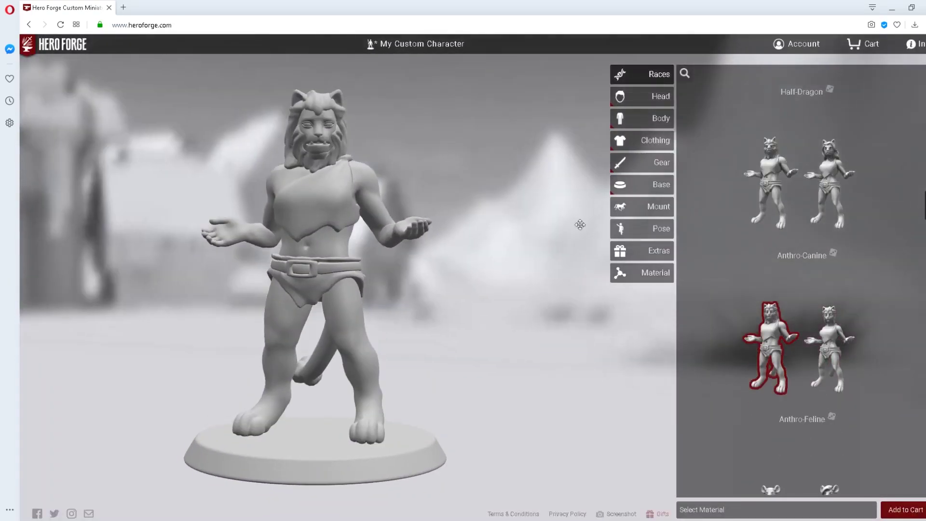
# Step: Shape the facial expression as a mix of Smile, Cocky and Snarl, with Snarl at about a quarter
pyautogui.click(642, 96)
pyautogui.click(753, 77)
pyautogui.moveTo(703, 262); pyautogui.dragTo(749, 262)
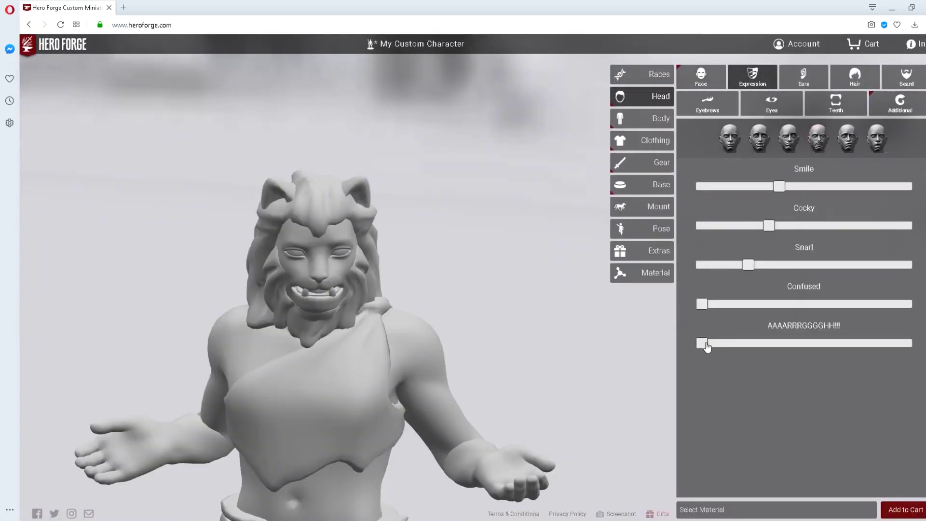
# Step: Give the character the braided hairstyle
pyautogui.click(804, 76)
pyautogui.click(855, 76)
pyautogui.click(744, 270)
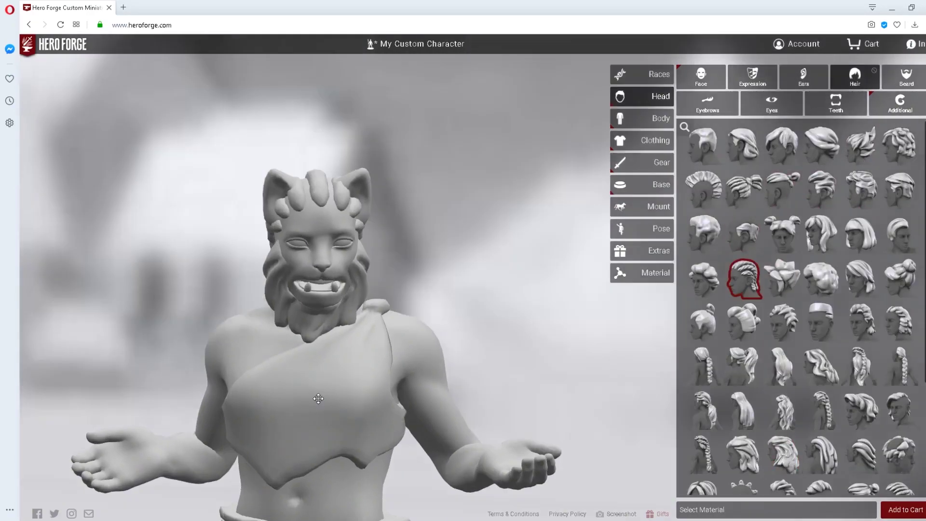
# Step: Replace the beard with a curled moustache and add angry-looking eyebrows
pyautogui.click(906, 77)
pyautogui.click(706, 146)
pyautogui.click(707, 103)
pyautogui.click(749, 149)
# Step: Try several sets of teeth and choose the third style in the first row
pyautogui.click(772, 103)
pyautogui.click(836, 104)
pyautogui.click(850, 190)
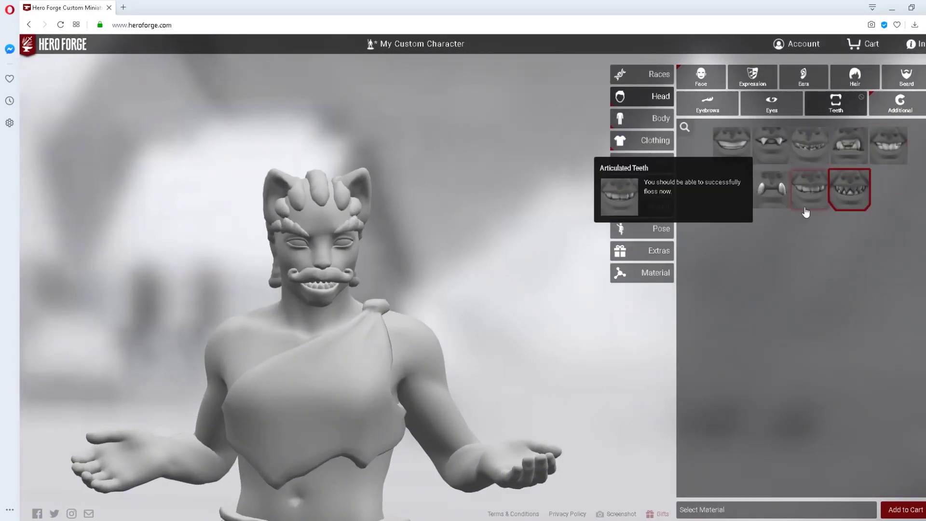
pyautogui.click(849, 147)
pyautogui.click(810, 149)
# Step: Adjust the body measurements to a height of 7, with muscularity and curves near maximum and a larger waist
pyautogui.click(642, 118)
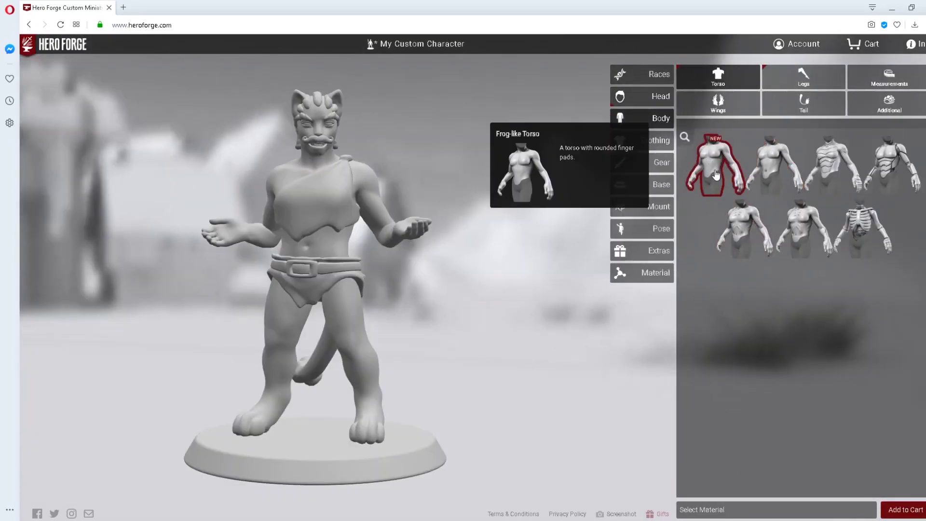
pyautogui.click(794, 86)
pyautogui.click(890, 78)
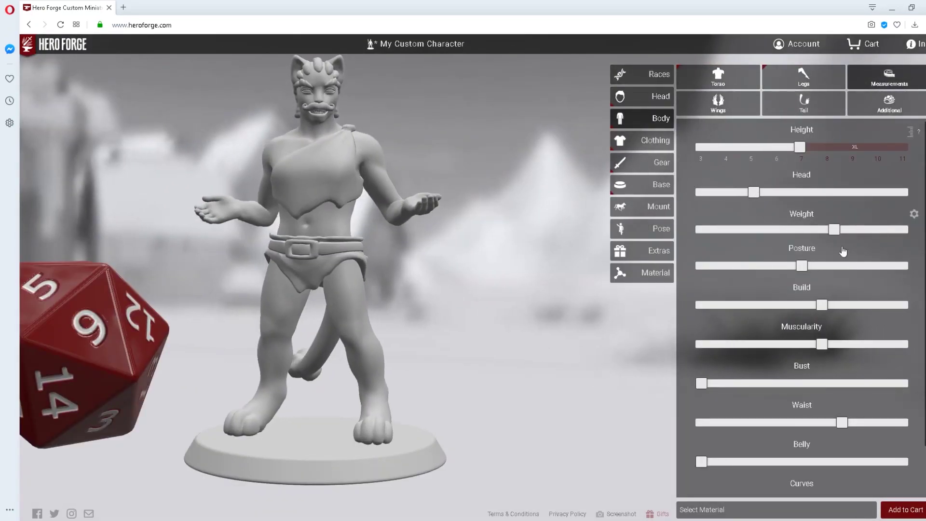
pyautogui.moveTo(822, 344); pyautogui.dragTo(903, 346)
pyautogui.moveTo(701, 384); pyautogui.dragTo(707, 388)
pyautogui.moveTo(842, 422); pyautogui.dragTo(872, 425)
pyautogui.scroll(-2, 736, 473)
pyautogui.moveTo(837, 484); pyautogui.dragTo(913, 486)
# Step: Dress the character in a buttoned long coat outfit with a feathered hat
pyautogui.click(653, 142)
pyautogui.click(765, 176)
# Step: Equip a broad curved sword in the character's right hand and perch a bird on the left hand
pyautogui.click(642, 162)
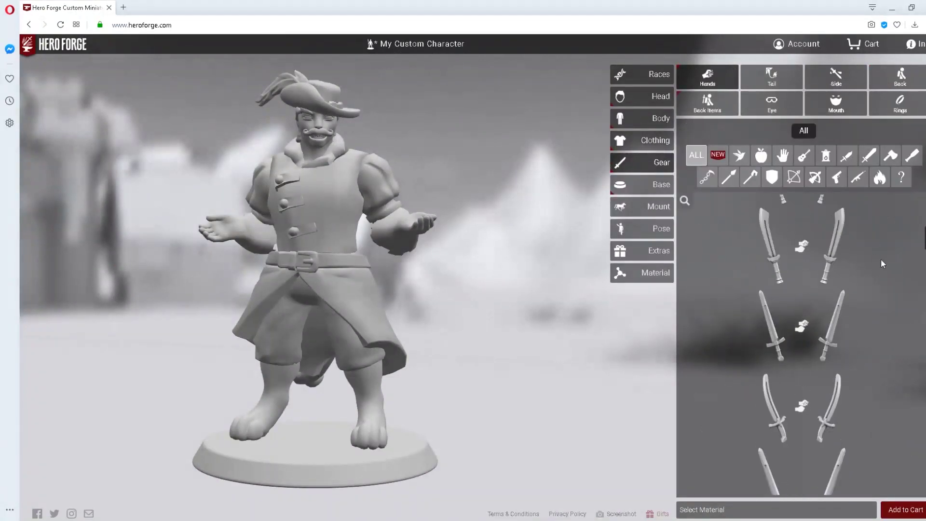
pyautogui.click(804, 247)
pyautogui.click(774, 247)
pyautogui.scroll(-6, 693, 319)
pyautogui.click(781, 338)
pyautogui.click(779, 420)
pyautogui.scroll(-5, 878, 408)
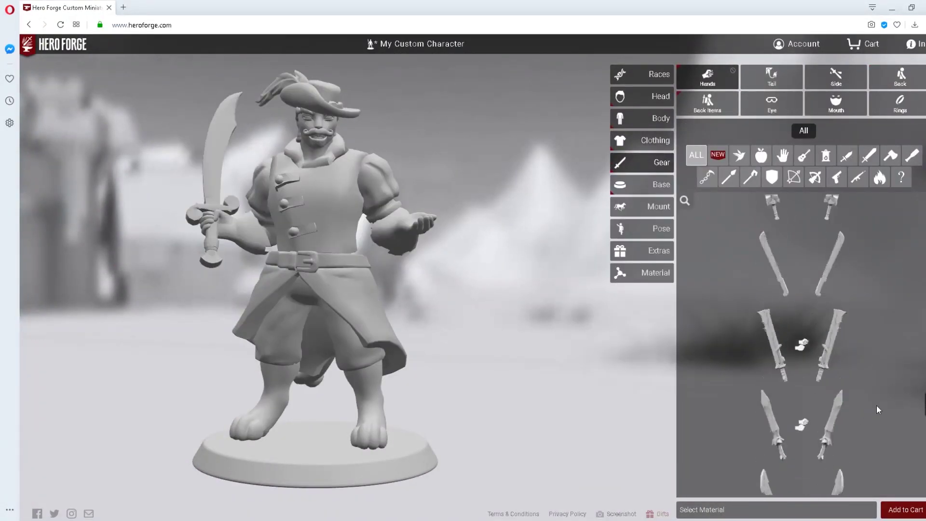
pyautogui.click(740, 155)
pyautogui.click(838, 334)
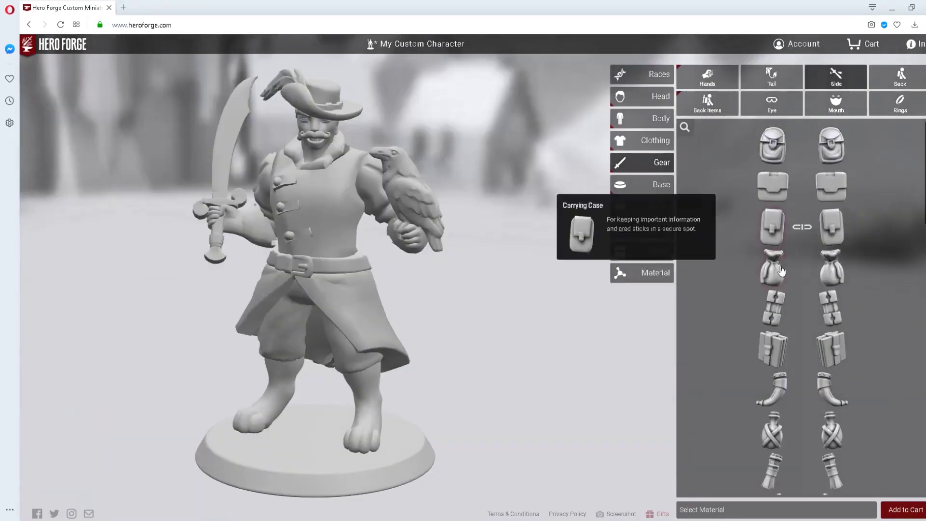
# Step: Add a cape to the character's back and strap a lute over it
pyautogui.click(890, 87)
pyautogui.click(708, 188)
pyautogui.moveTo(309, 208); pyautogui.dragTo(227, 271)
pyautogui.click(722, 109)
pyautogui.click(773, 238)
pyautogui.moveTo(290, 217); pyautogui.dragTo(166, 325)
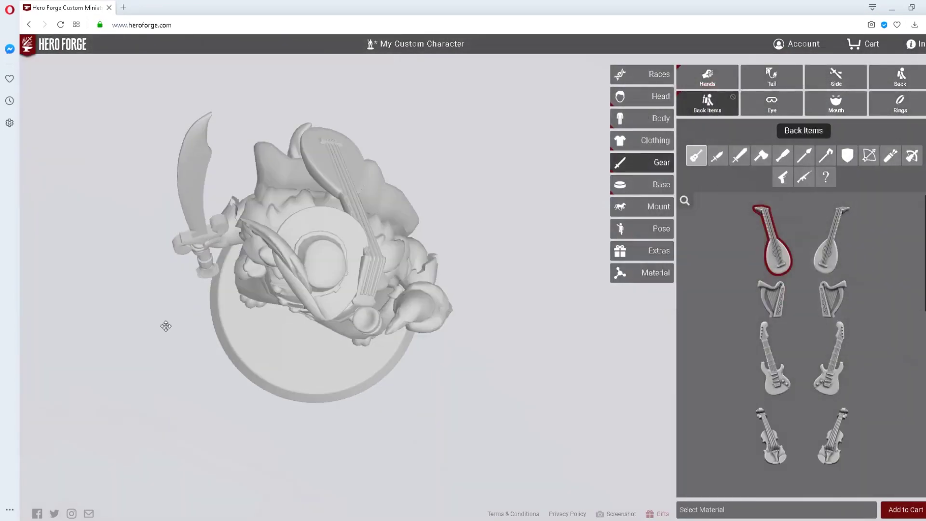
# Step: Put a monocle over the character's eye and check the mouth accessories
pyautogui.click(772, 104)
pyautogui.click(783, 244)
pyautogui.click(823, 235)
pyautogui.click(782, 188)
pyautogui.click(837, 103)
pyautogui.click(901, 144)
# Step: Try the miniature without a base and check the base and label options
pyautogui.click(649, 185)
pyautogui.click(704, 253)
pyautogui.click(836, 79)
pyautogui.click(738, 115)
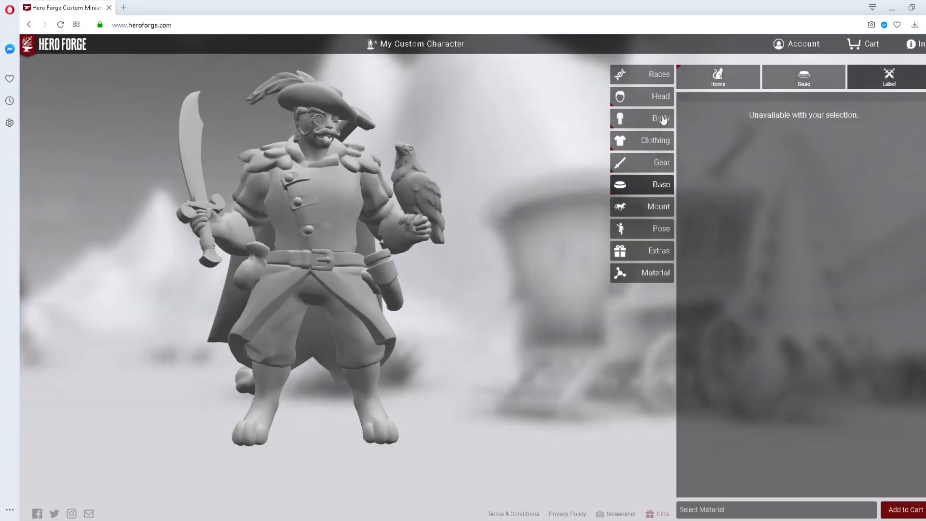
# Step: Try several character poses and choose the wide, crouching stance with both arms bent
pyautogui.click(651, 228)
pyautogui.click(762, 241)
pyautogui.click(711, 303)
pyautogui.click(889, 239)
pyautogui.click(879, 289)
pyautogui.click(710, 303)
pyautogui.click(771, 239)
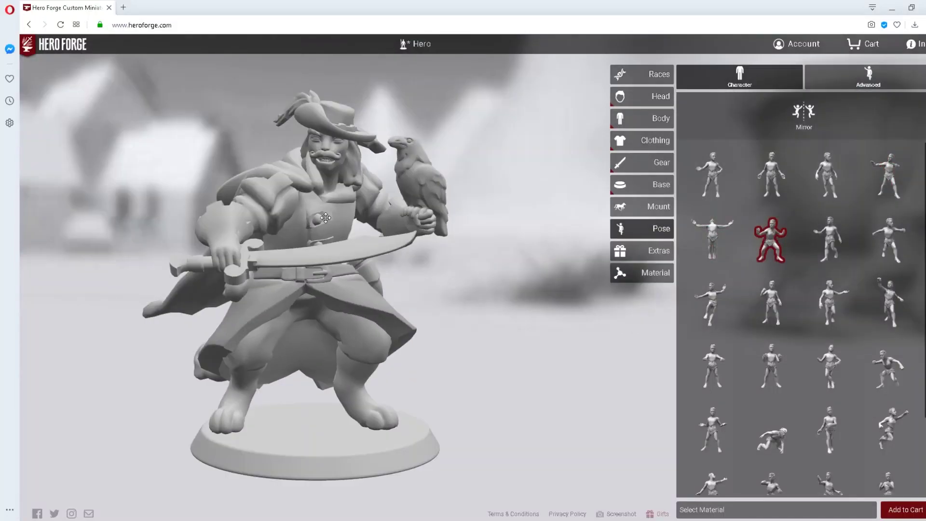
# Step: Set the graphics quality to High and reload the page to apply it
pyautogui.click(919, 44)
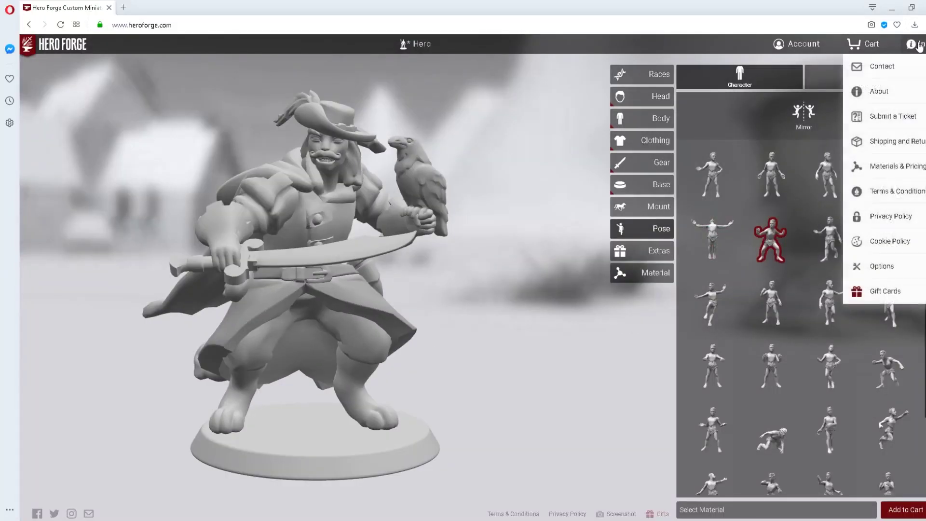
pyautogui.click(873, 270)
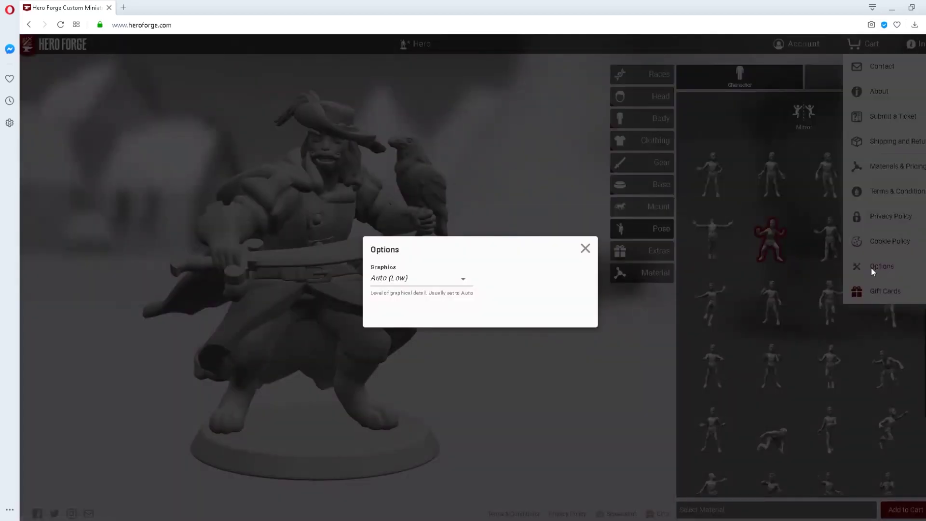
pyautogui.click(462, 284)
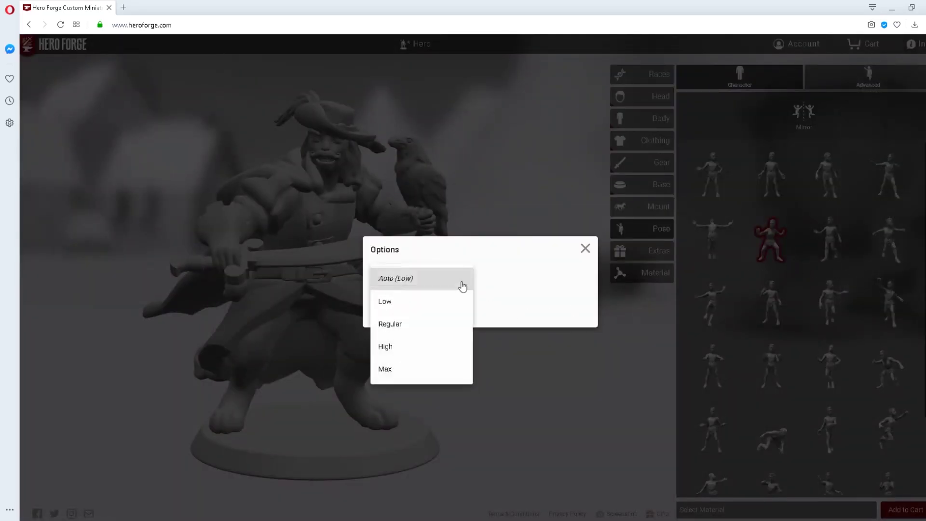
pyautogui.click(389, 348)
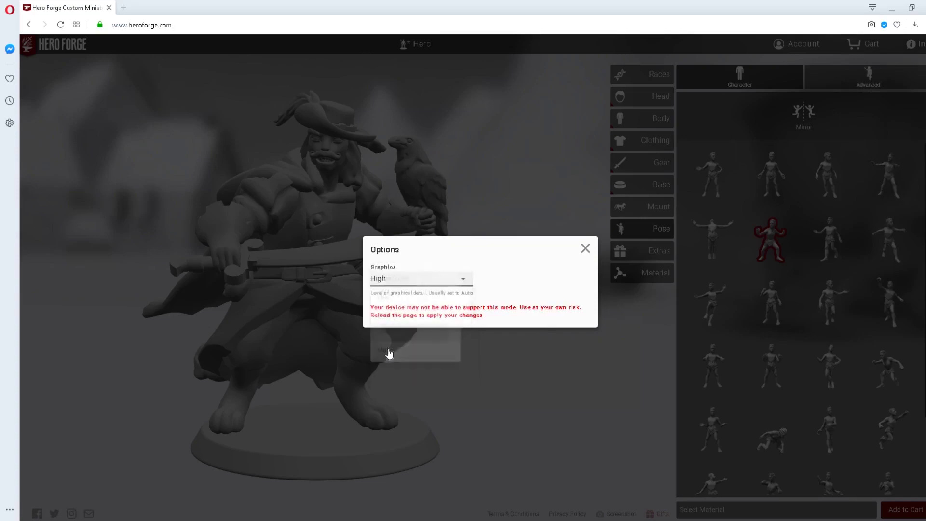
pyautogui.click(585, 248)
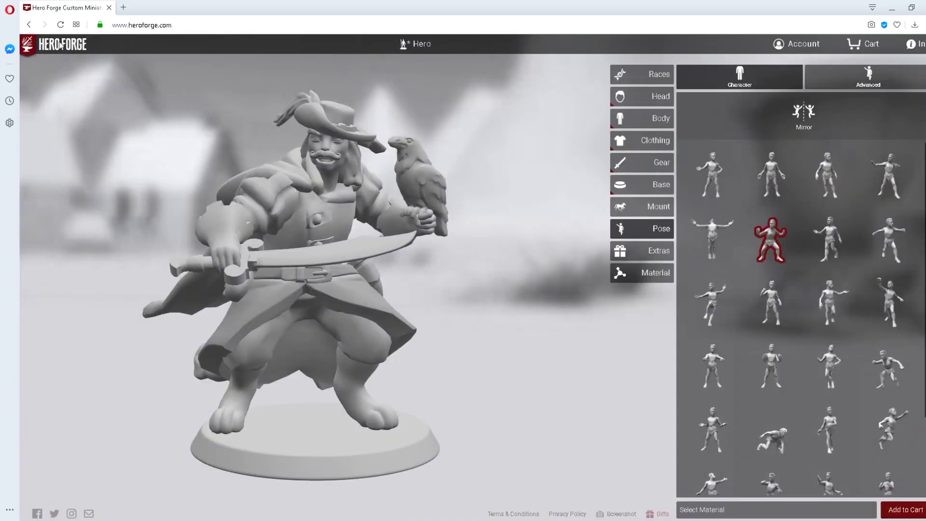
pyautogui.click(60, 25)
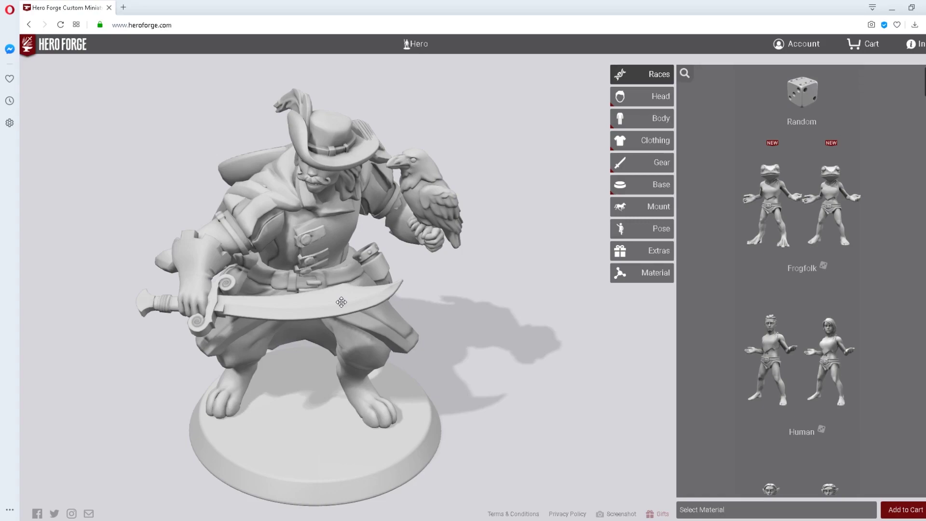
# Step: Capture the character from directly above as a cutout image and save it from a new tab as uberpirato.png
pyautogui.moveTo(341, 302); pyautogui.dragTo(327, 343)
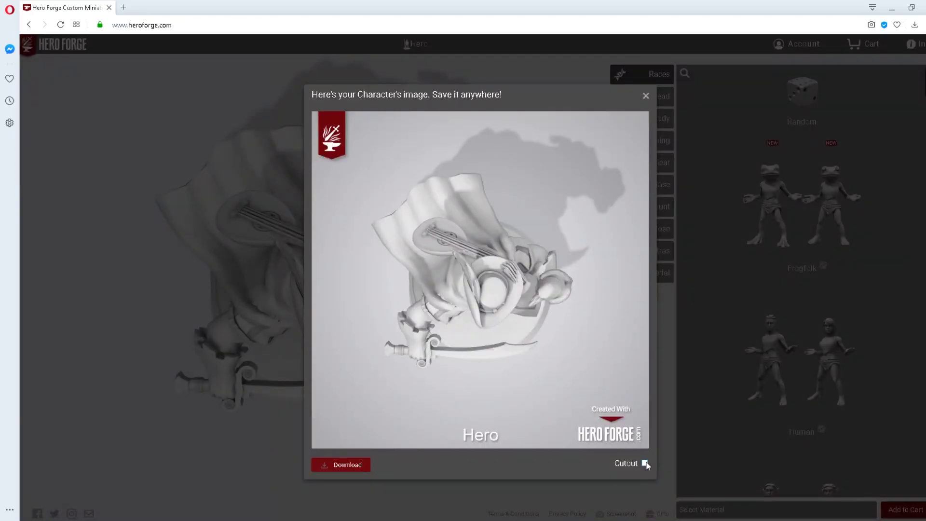
pyautogui.click(645, 463)
pyautogui.rightClick(475, 290)
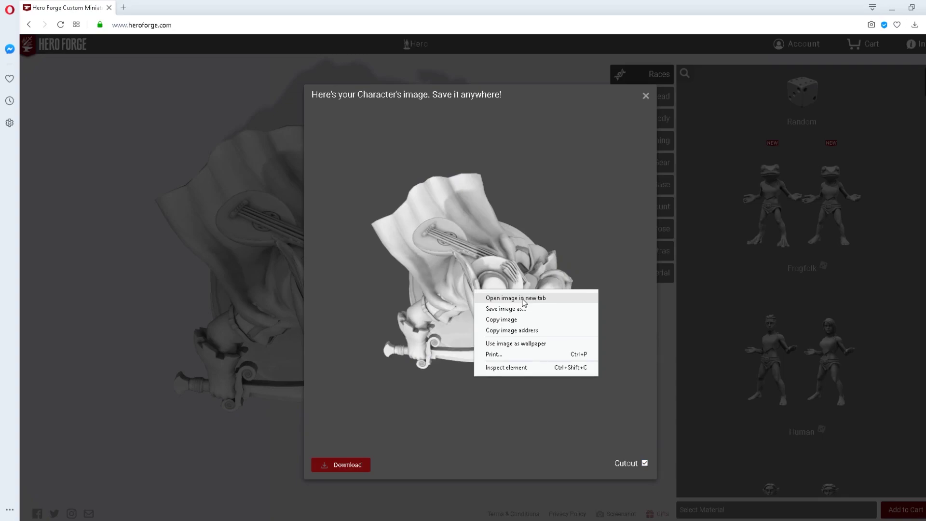
pyautogui.click(515, 298)
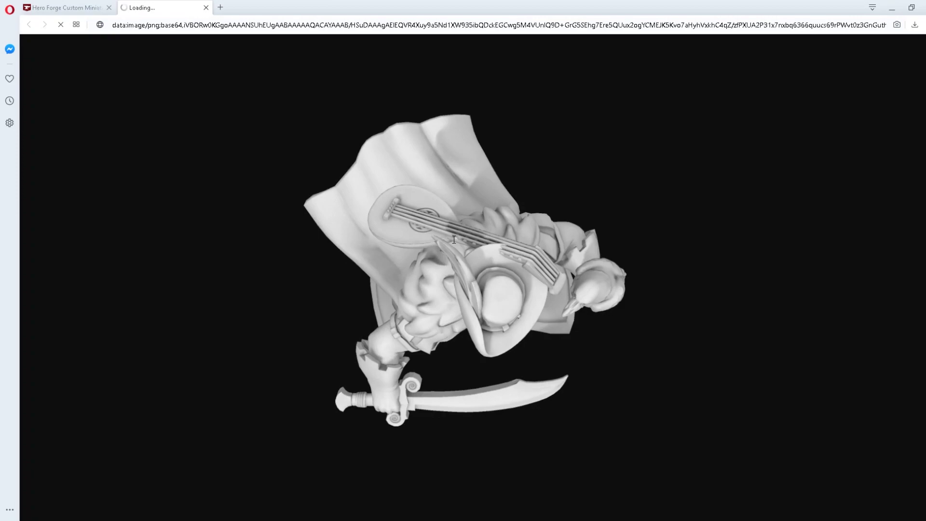
pyautogui.rightClick(464, 260)
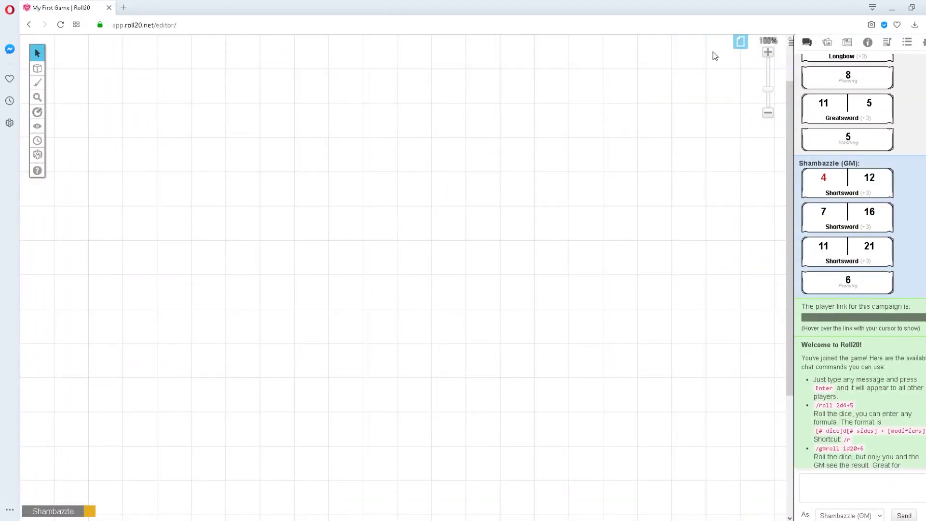
# Step: In the Roll20 game, upload uberpirato.png to the personal art library
pyautogui.click(830, 43)
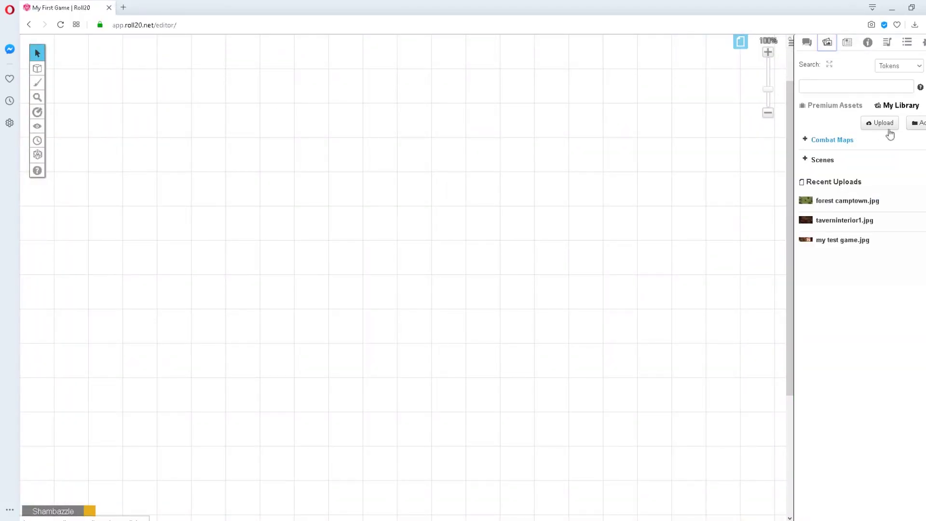
pyautogui.click(891, 124)
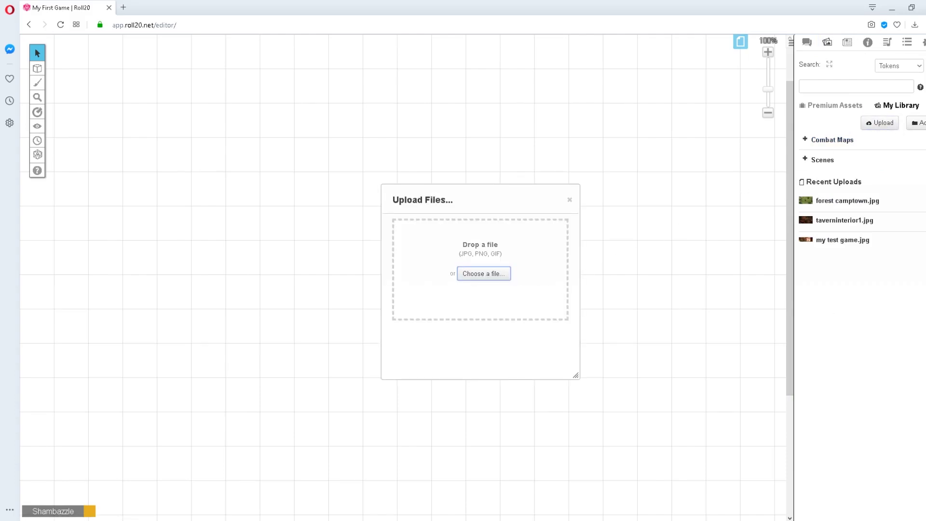
pyautogui.moveTo(925, 270); pyautogui.dragTo(472, 277)
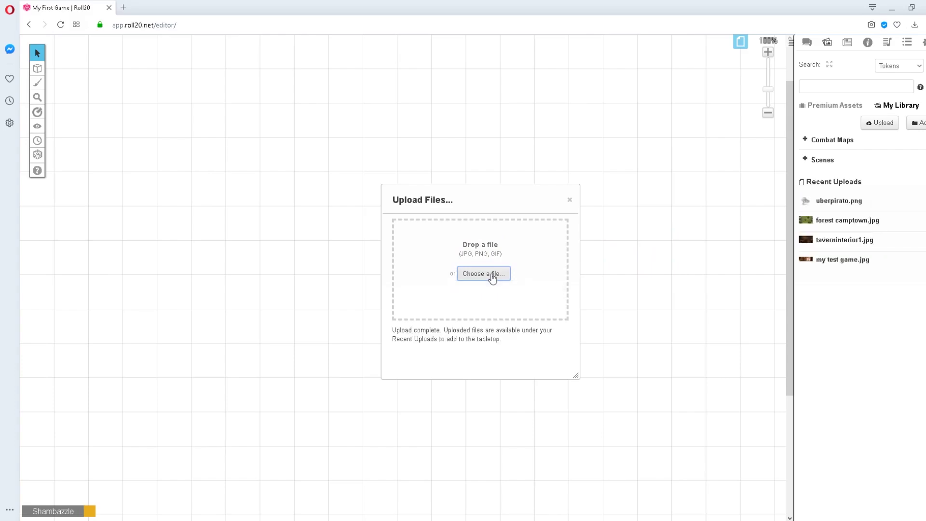
pyautogui.click(569, 199)
# Step: Place the uberpirato.png token on the map and rotate it about 45 degrees clockwise
pyautogui.moveTo(842, 206)
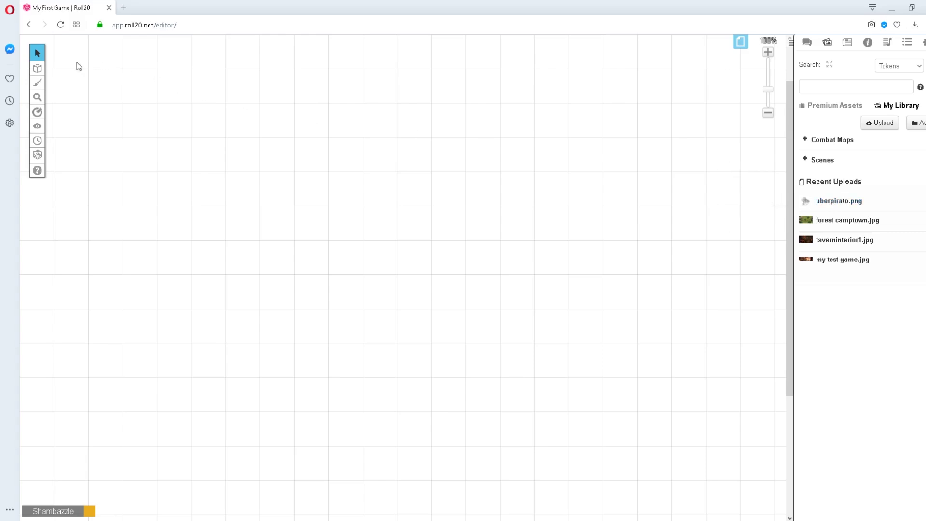
pyautogui.moveTo(835, 205); pyautogui.dragTo(313, 155)
pyautogui.moveTo(311, 118); pyautogui.dragTo(337, 128)
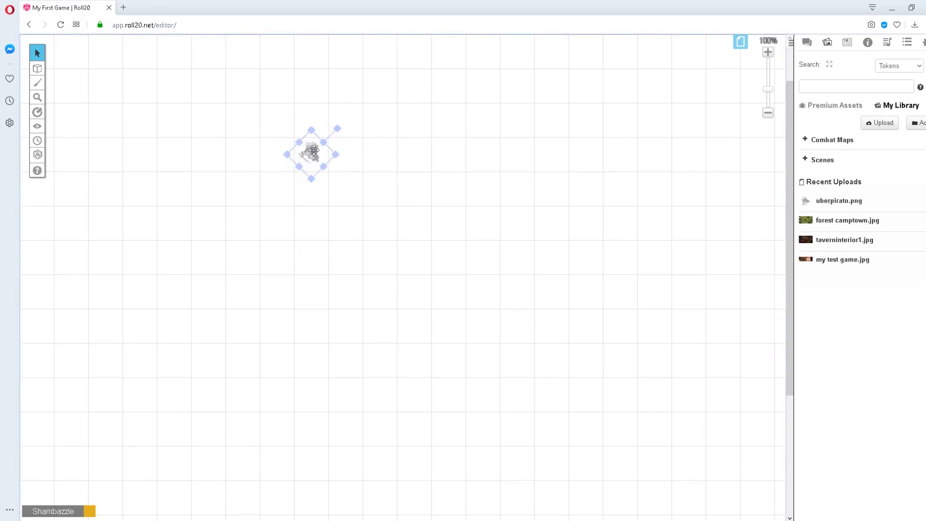
# Step: Make the pirate token represent the character Dudebro and save the token settings
pyautogui.doubleClick(314, 150)
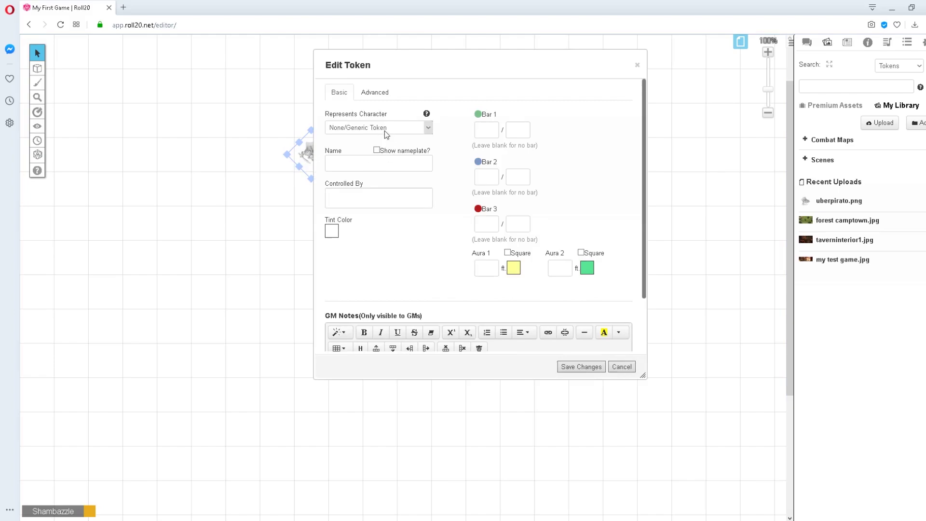
pyautogui.click(429, 127)
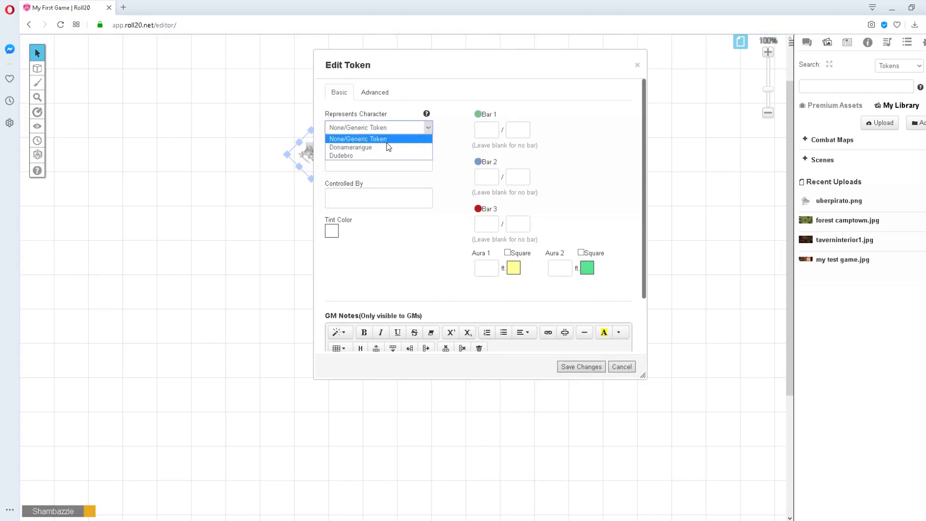
pyautogui.click(371, 156)
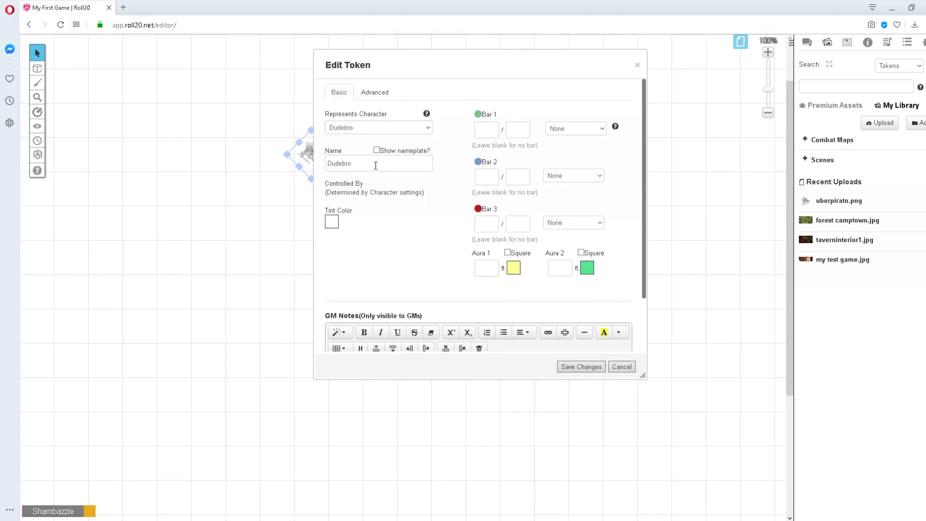
pyautogui.click(581, 367)
# Step: Assign the selected pirate token as the Dudebro character's default token, save the character, and review and re-save the token's settings
pyautogui.click(847, 42)
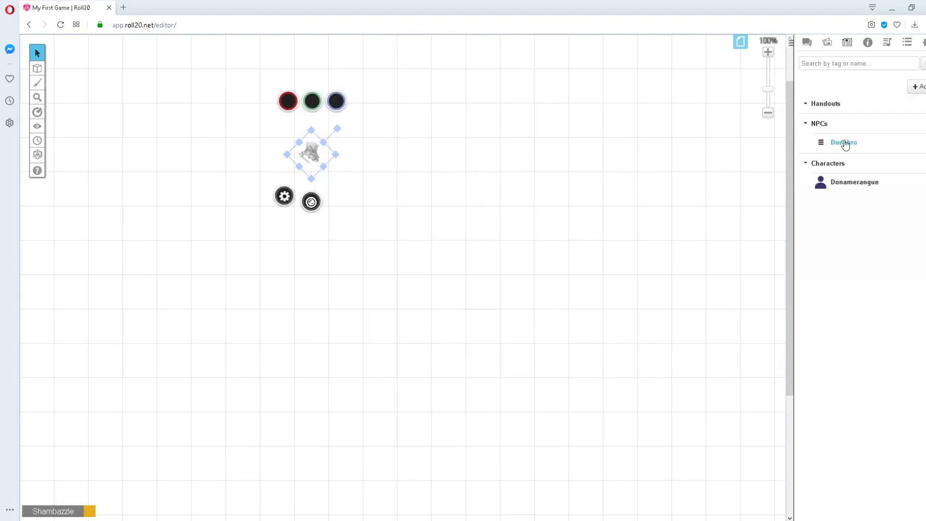
pyautogui.click(844, 142)
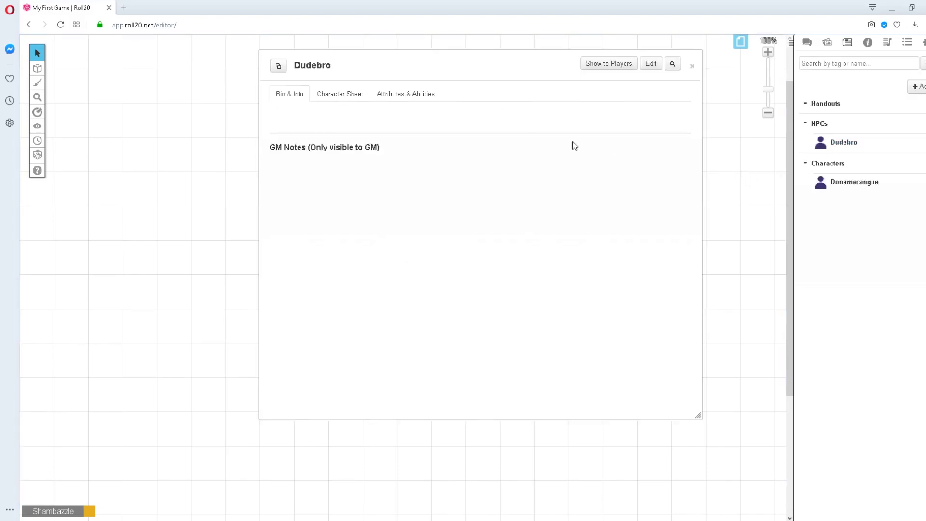
pyautogui.click(335, 98)
pyautogui.click(651, 64)
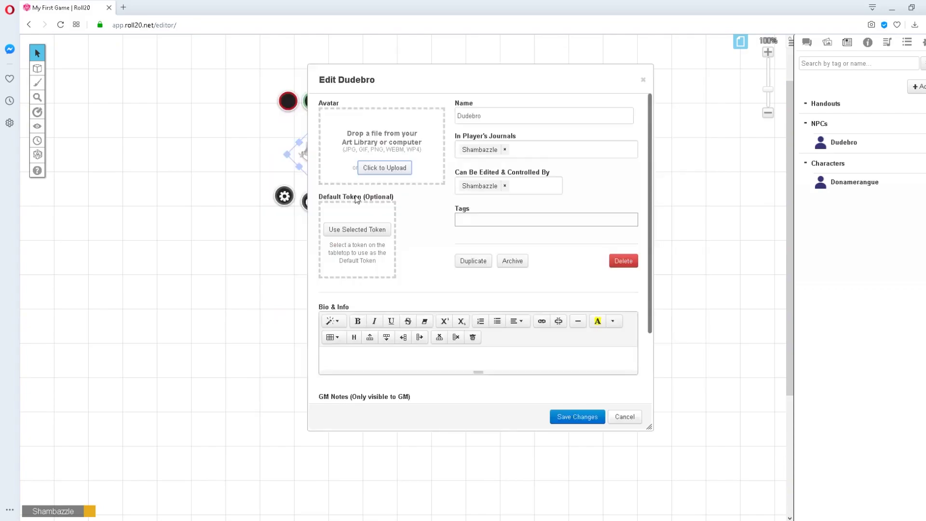
pyautogui.click(364, 231)
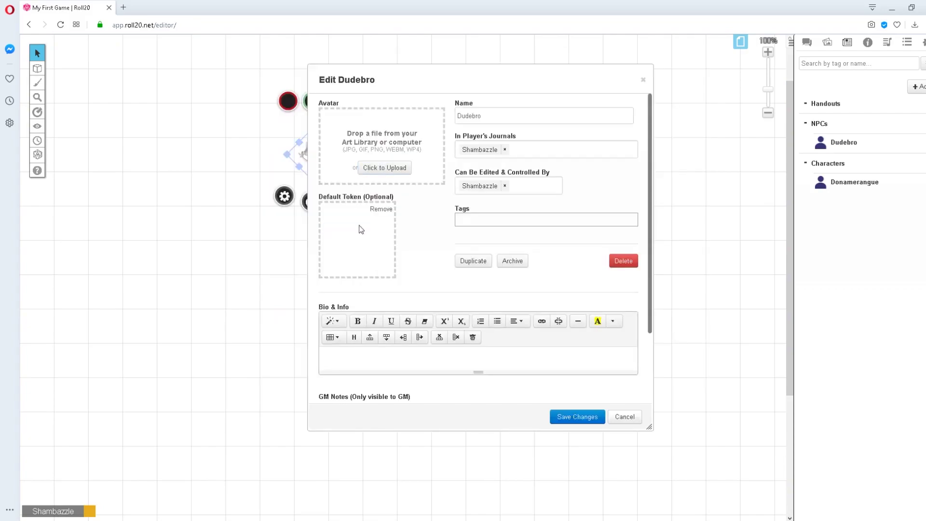
pyautogui.click(577, 418)
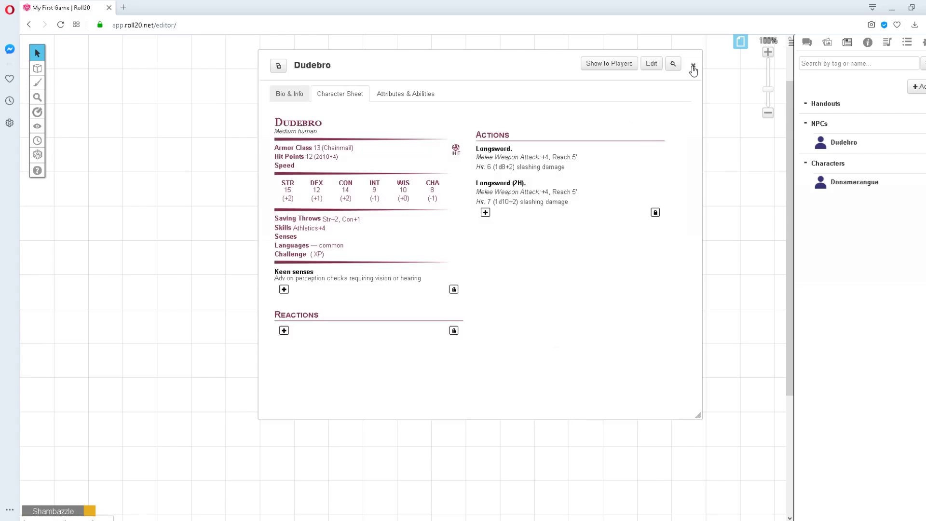
pyautogui.click(694, 70)
pyautogui.doubleClick(311, 154)
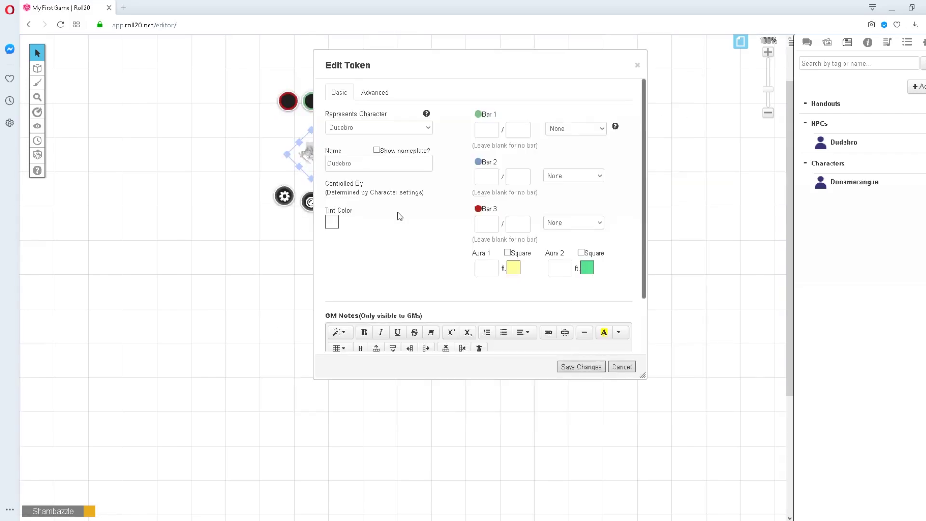
pyautogui.click(582, 367)
# Step: Switch to the forest map page and place the Dudebro character from the journal on the grass northwest of the central bush
pyautogui.click(740, 41)
pyautogui.click(399, 53)
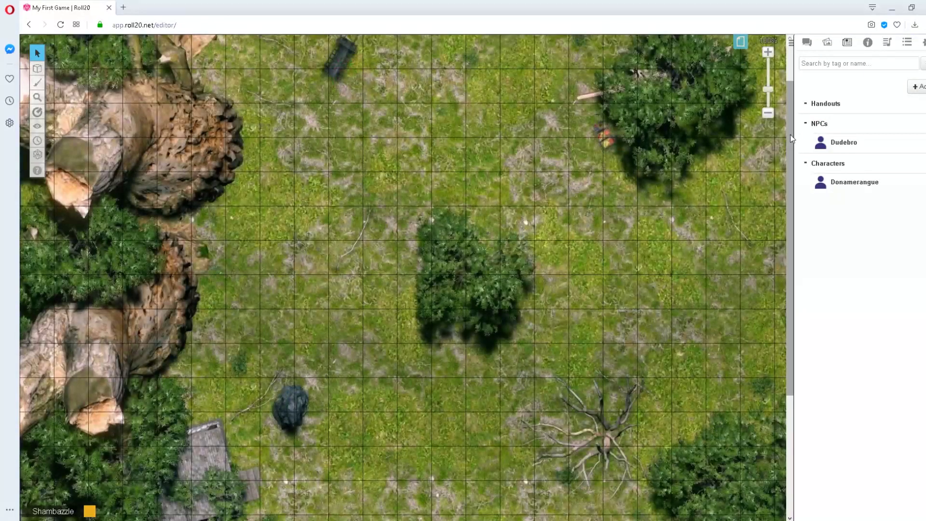
pyautogui.moveTo(844, 150); pyautogui.dragTo(382, 157)
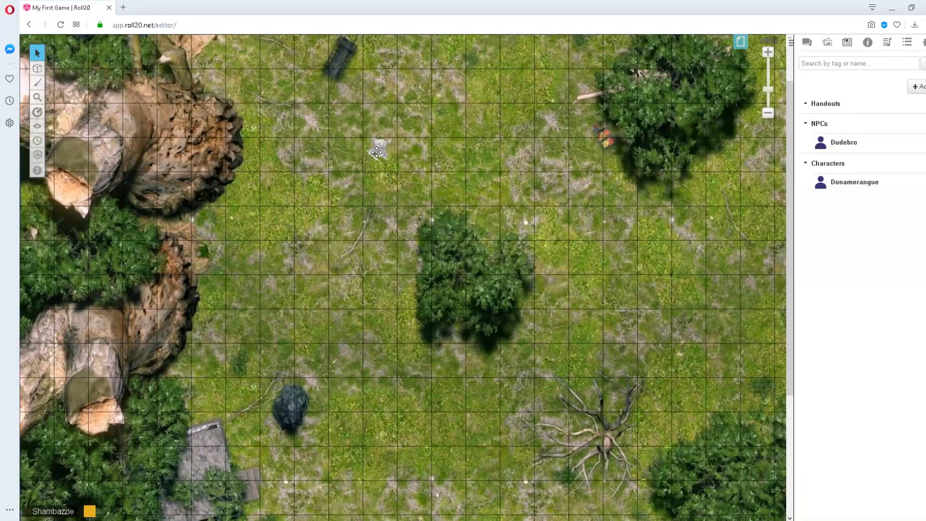
# Step: Move the Dudebro token to the grass just northeast of the central bush and set its red bar to 150
pyautogui.scroll(2, 445, 202)
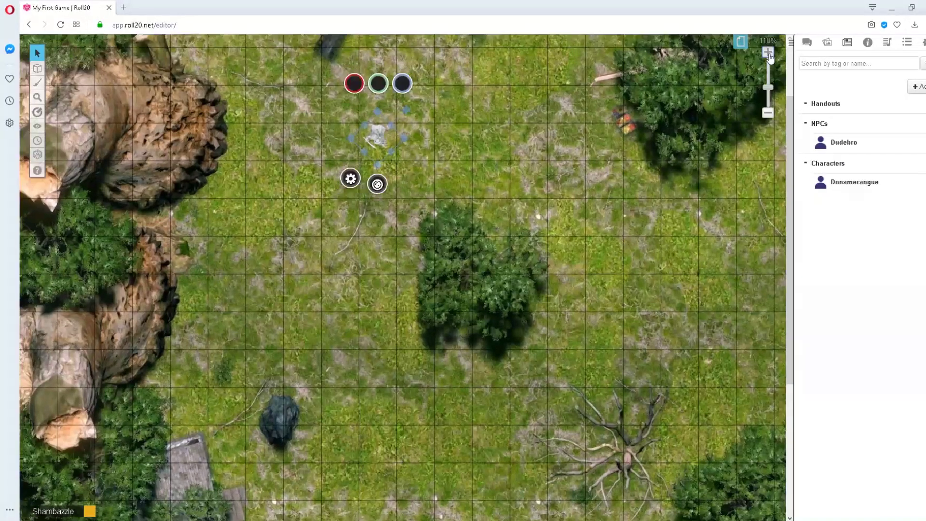
pyautogui.moveTo(440, 122); pyautogui.dragTo(451, 218, button='right')
pyautogui.moveTo(398, 242); pyautogui.dragTo(635, 330)
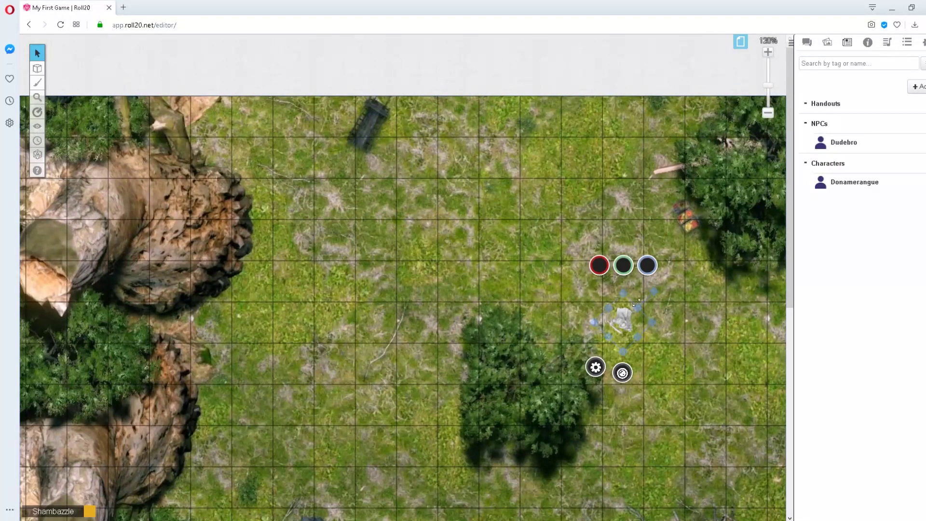
pyautogui.click(598, 268)
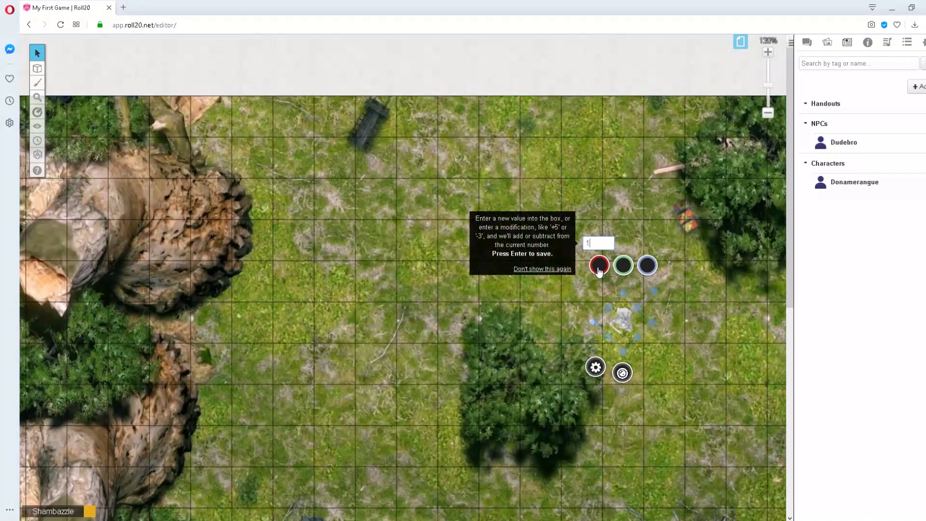
pyautogui.press('Return')
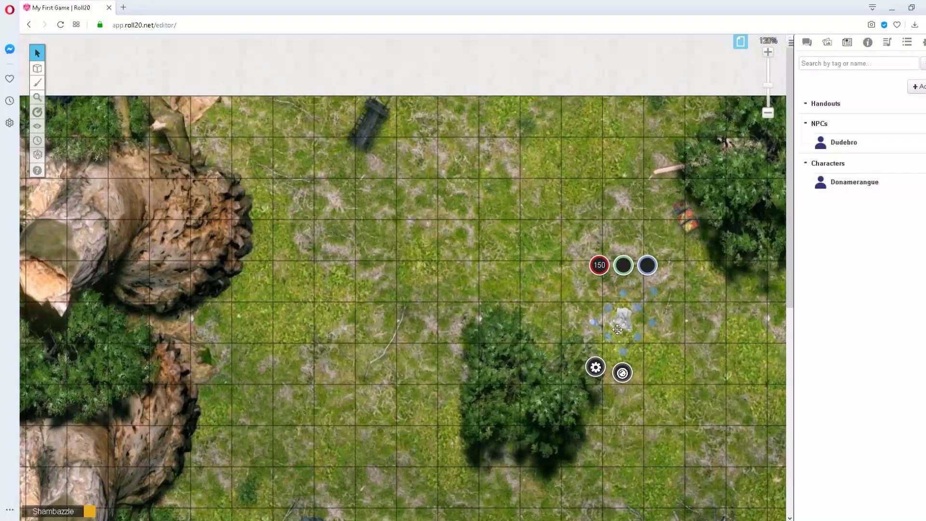